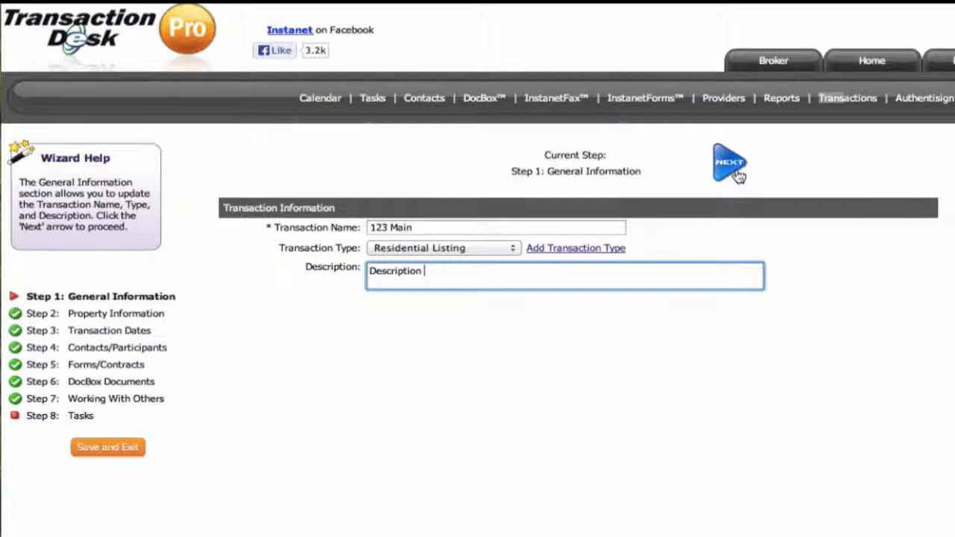
Proceed to the Property Information stage of the wizard and review its property, listing and purchase details
{"action": "left_click", "coordinate": [731, 165]}
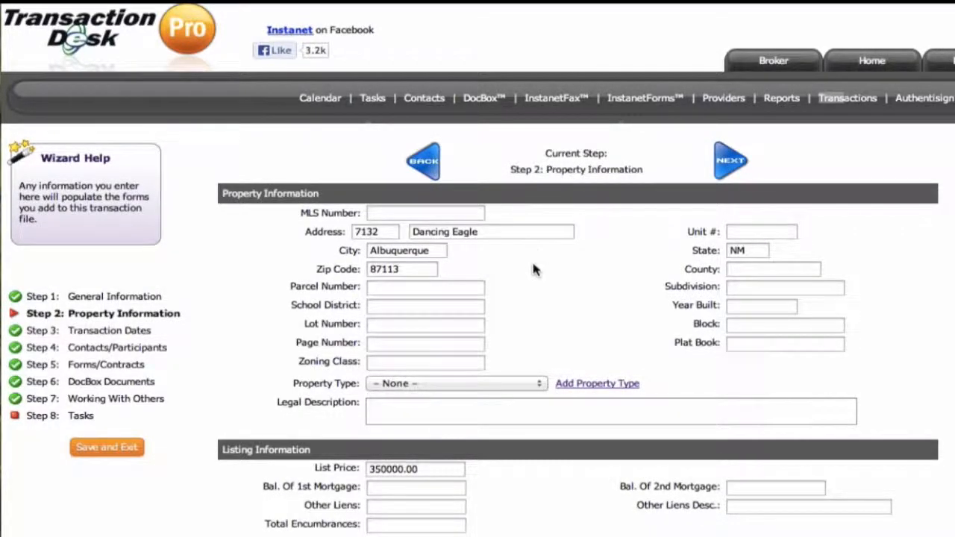
{"action": "scroll", "coordinate": [547, 293], "scroll_direction": "down", "scroll_amount": 2}
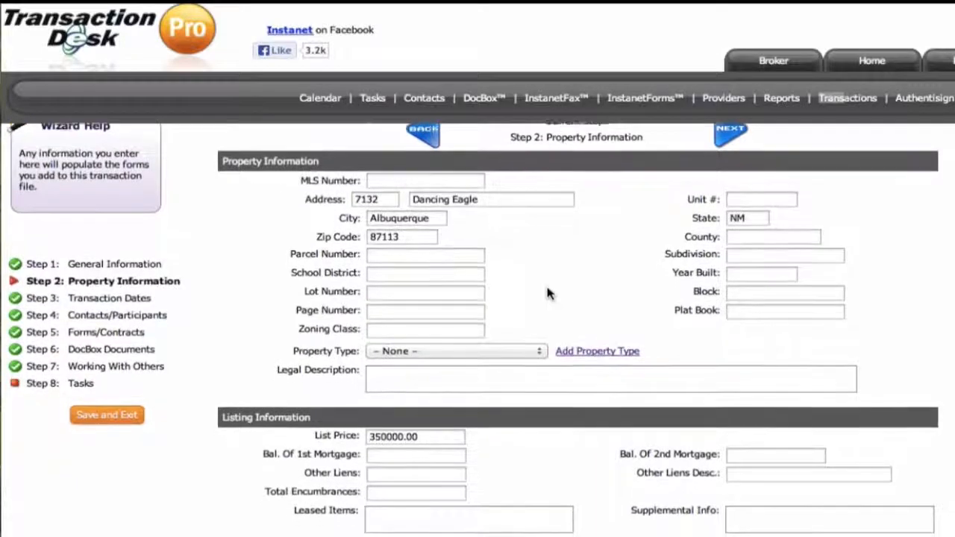
{"action": "scroll", "coordinate": [547, 293], "scroll_direction": "down", "scroll_amount": 4}
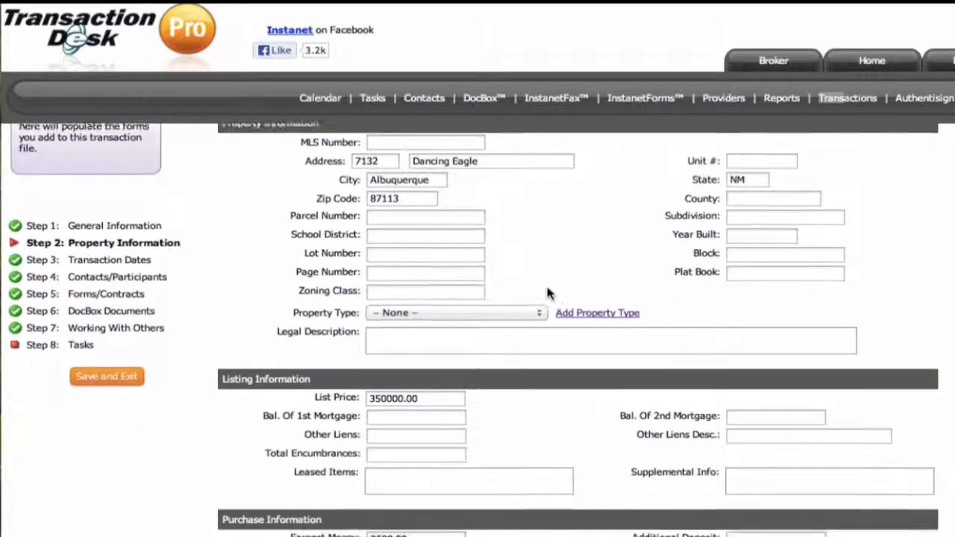
{"action": "scroll", "coordinate": [547, 288], "scroll_direction": "down", "scroll_amount": 2}
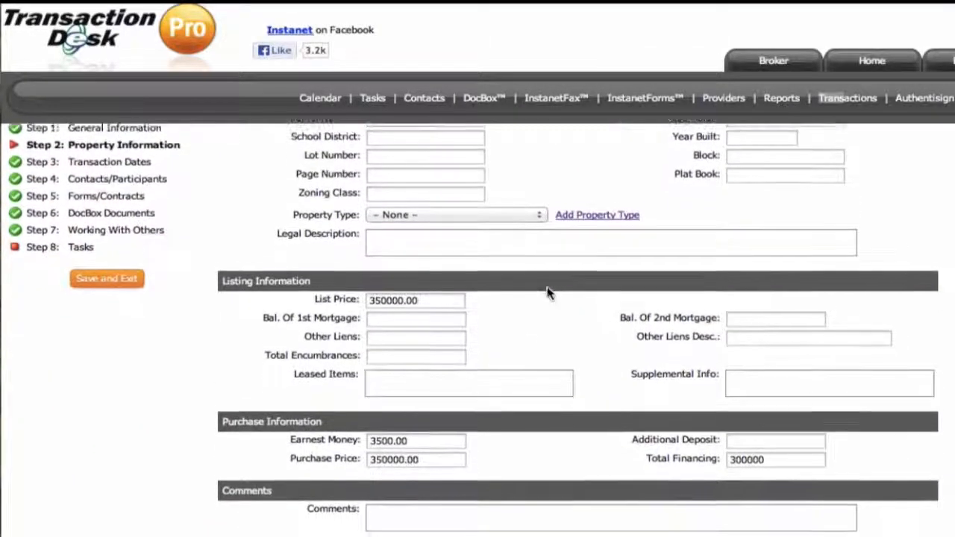
{"action": "scroll", "coordinate": [547, 293], "scroll_direction": "up", "scroll_amount": 8}
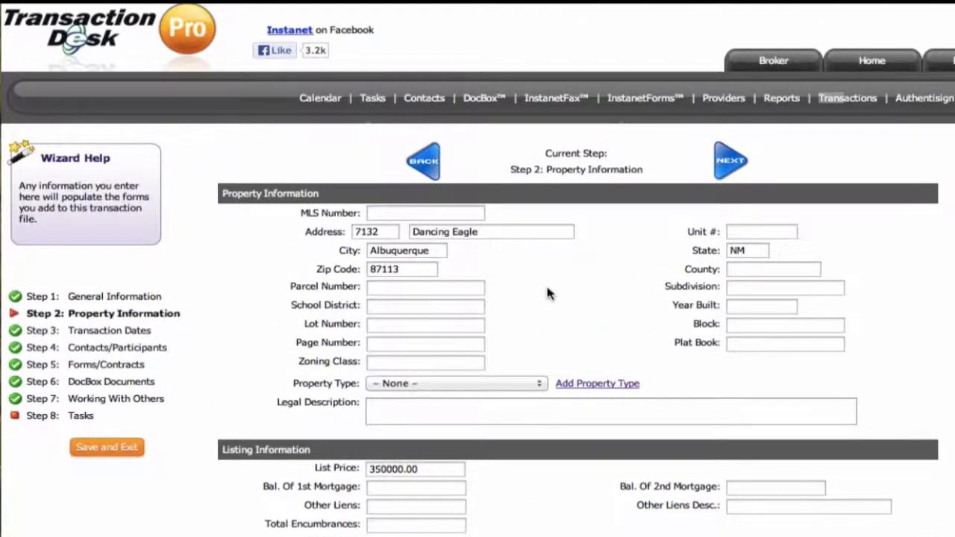
Proceed to Transaction Dates and set the List Date to 09/17/2013 and the Closing Date to 10/23/2013
{"action": "left_click", "coordinate": [727, 165]}
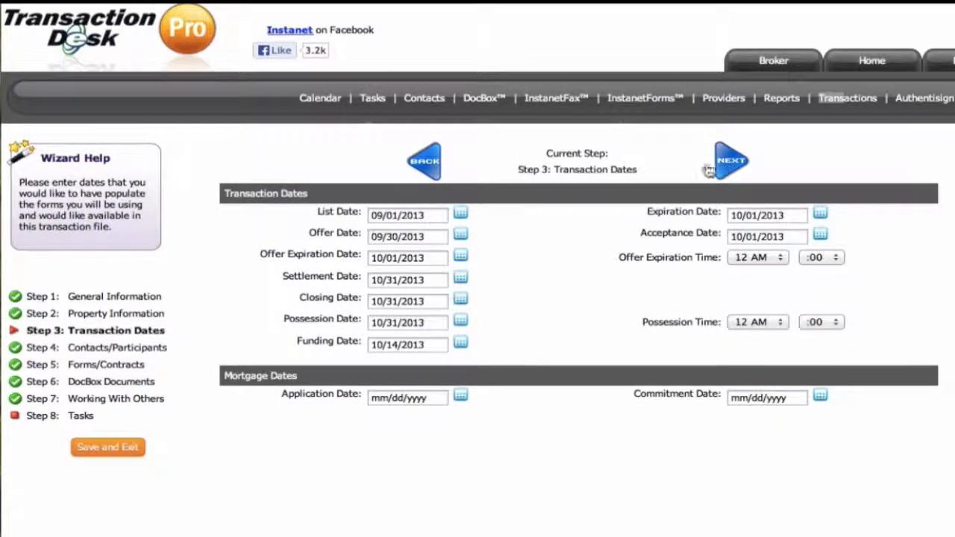
{"action": "left_click", "coordinate": [460, 215]}
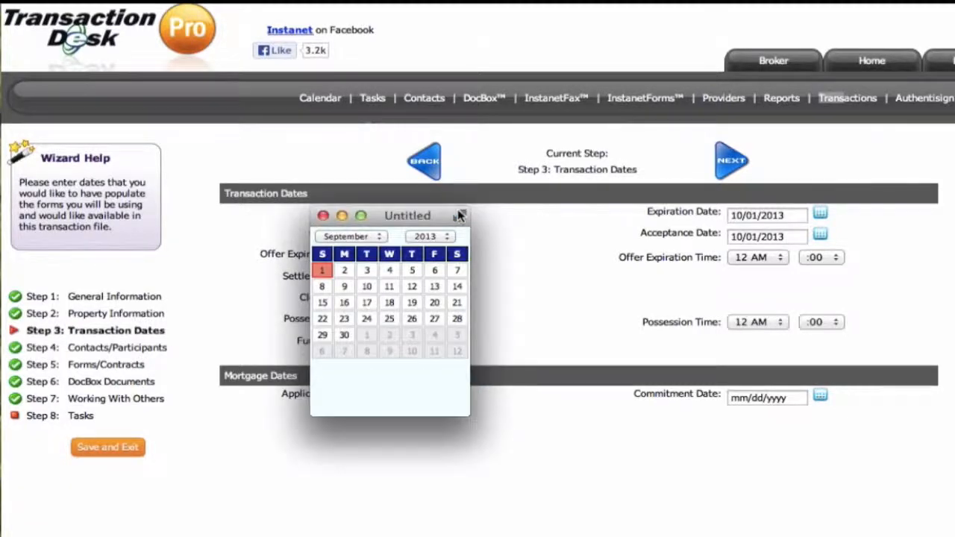
{"action": "left_click", "coordinate": [366, 306]}
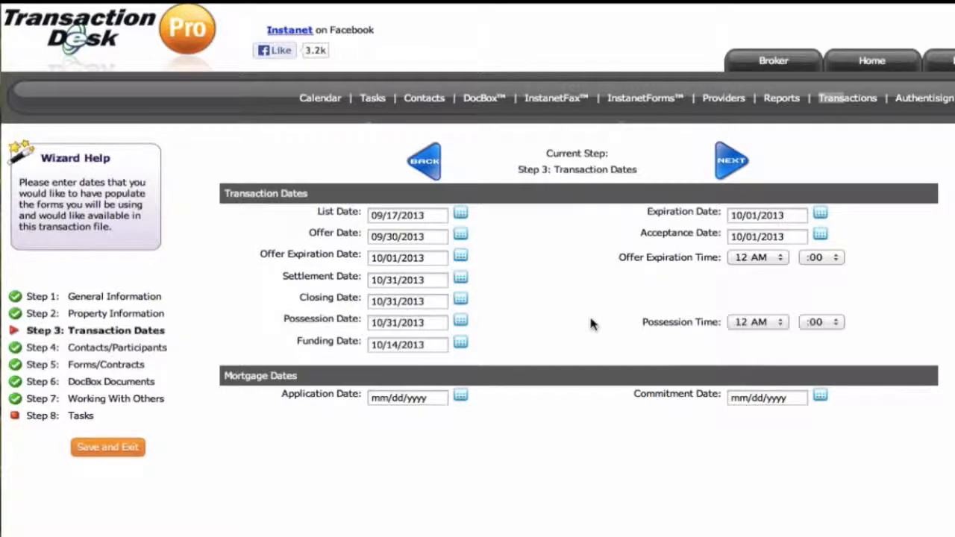
{"action": "left_click", "coordinate": [460, 299]}
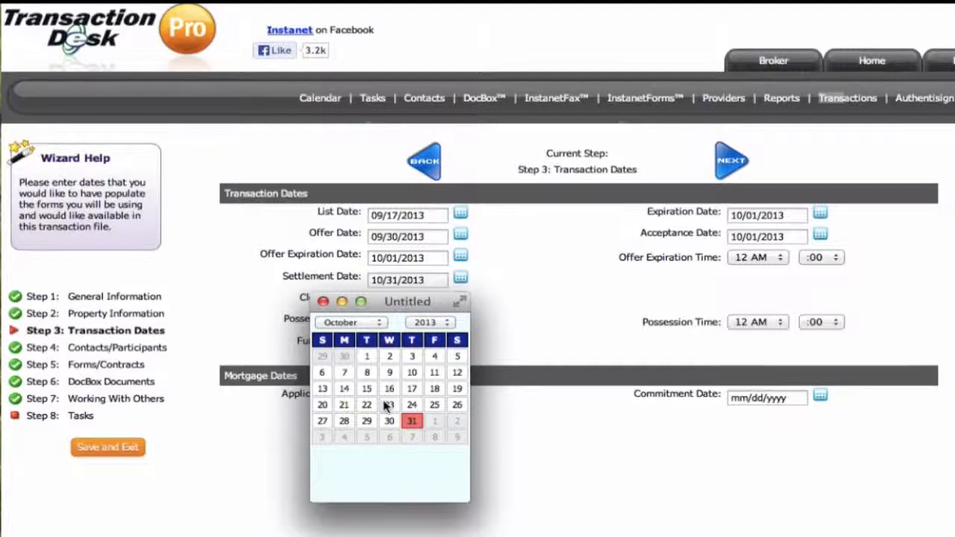
{"action": "left_click", "coordinate": [388, 405]}
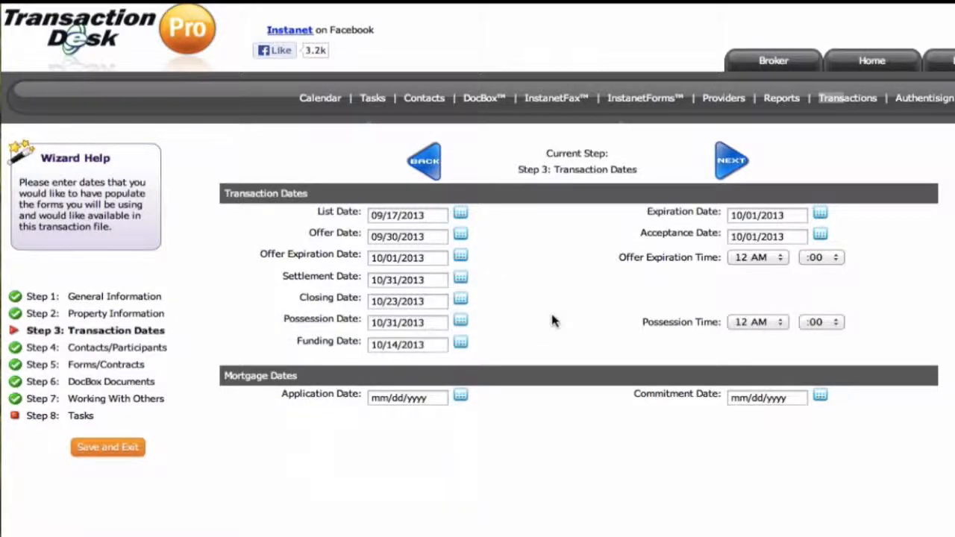
Proceed to Contacts/Participants and start a new transaction contact of type Buyer
{"action": "left_click", "coordinate": [731, 166]}
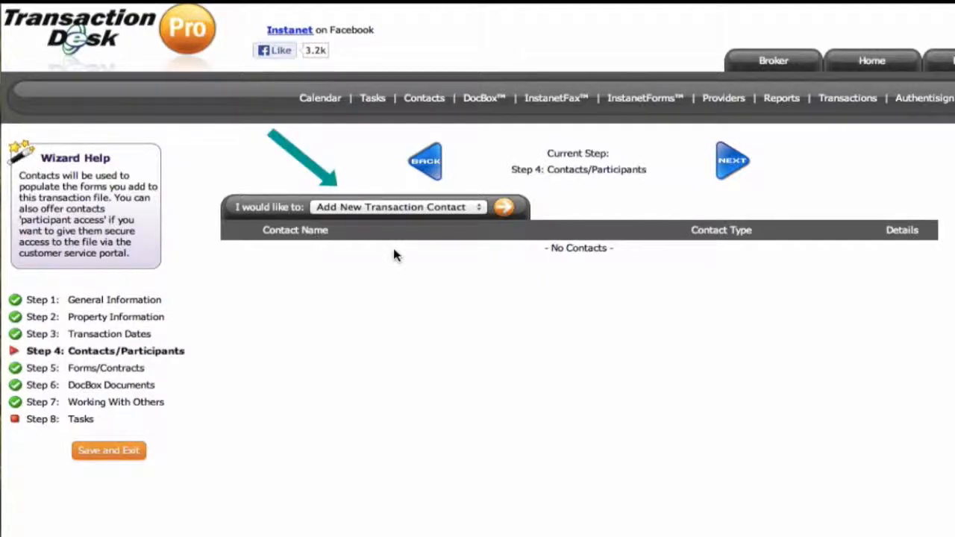
{"action": "left_click", "coordinate": [420, 211]}
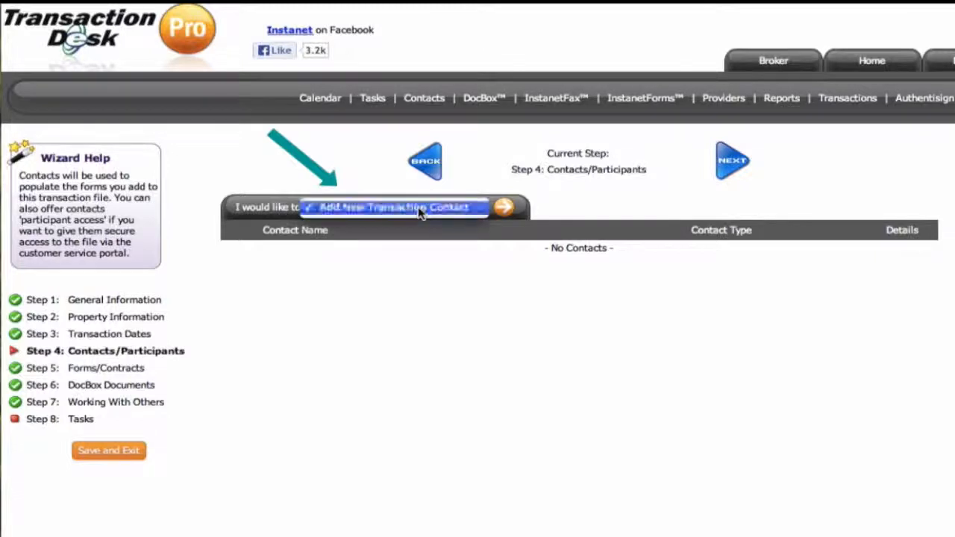
{"action": "left_click", "coordinate": [420, 209]}
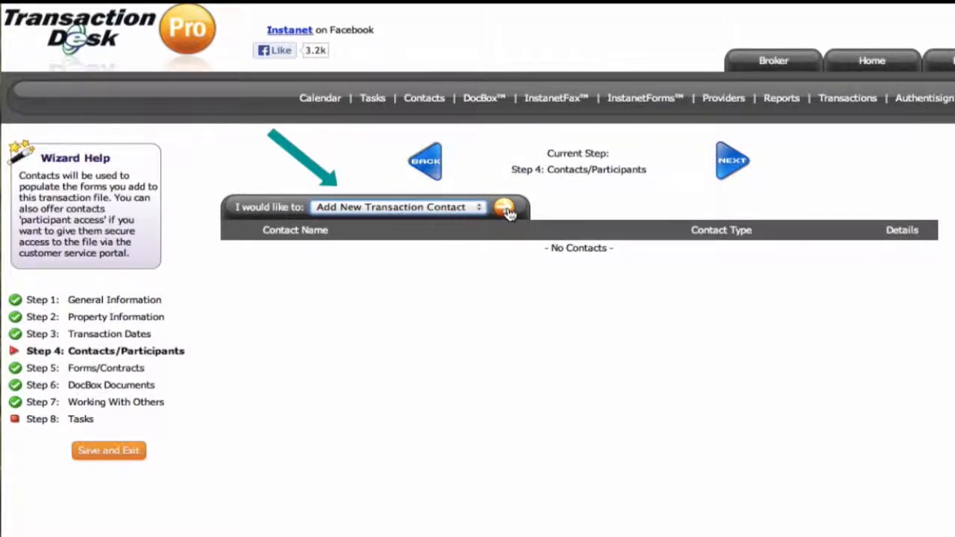
{"action": "left_click", "coordinate": [505, 209]}
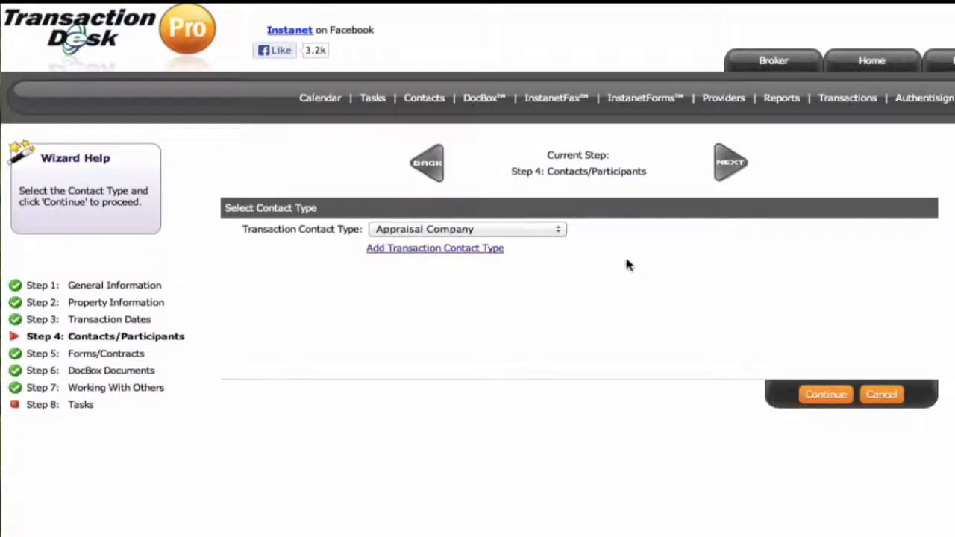
{"action": "left_click", "coordinate": [560, 233]}
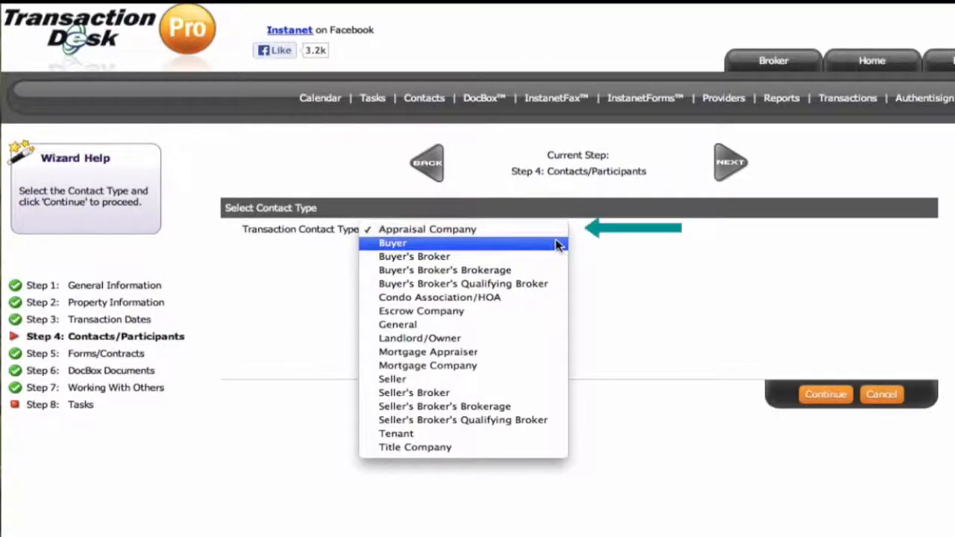
{"action": "left_click", "coordinate": [558, 245]}
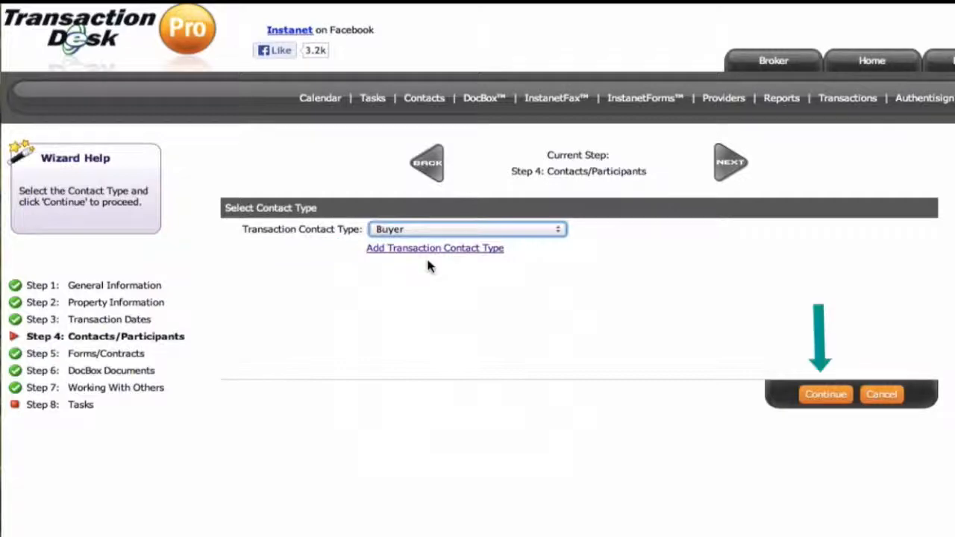
{"action": "left_click", "coordinate": [825, 395]}
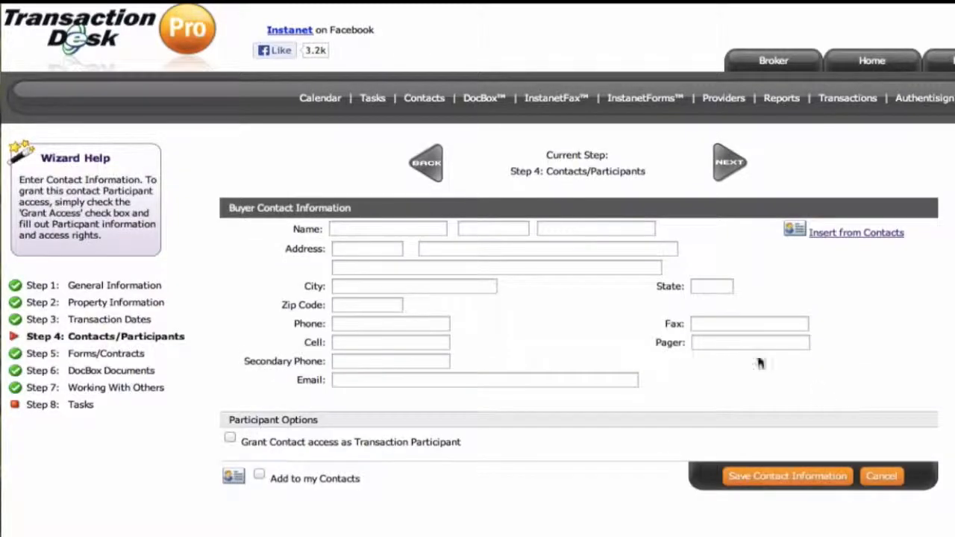
Enter the buyer's first and last name in the contact information
{"action": "left_click", "coordinate": [396, 231]}
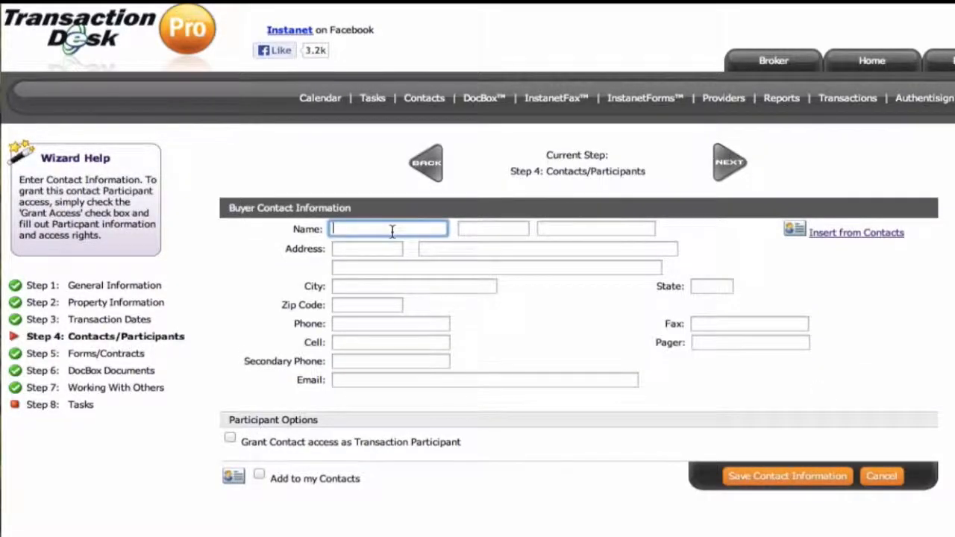
{"action": "type", "text": "Bob"}
{"action": "key", "text": "Tab"}
{"action": "key", "text": "Tab"}
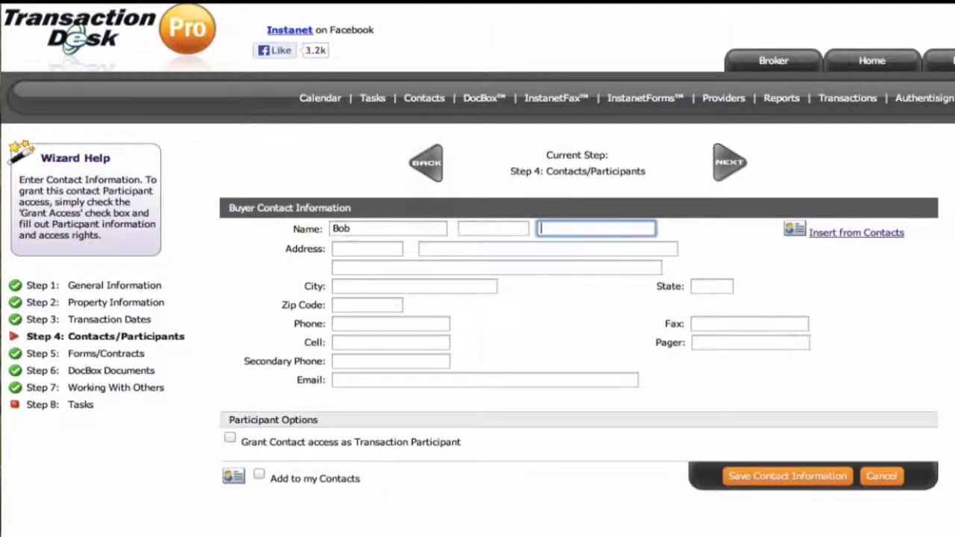
{"action": "type", "text": "Buyers"}
{"action": "key", "text": "BackSpace"}
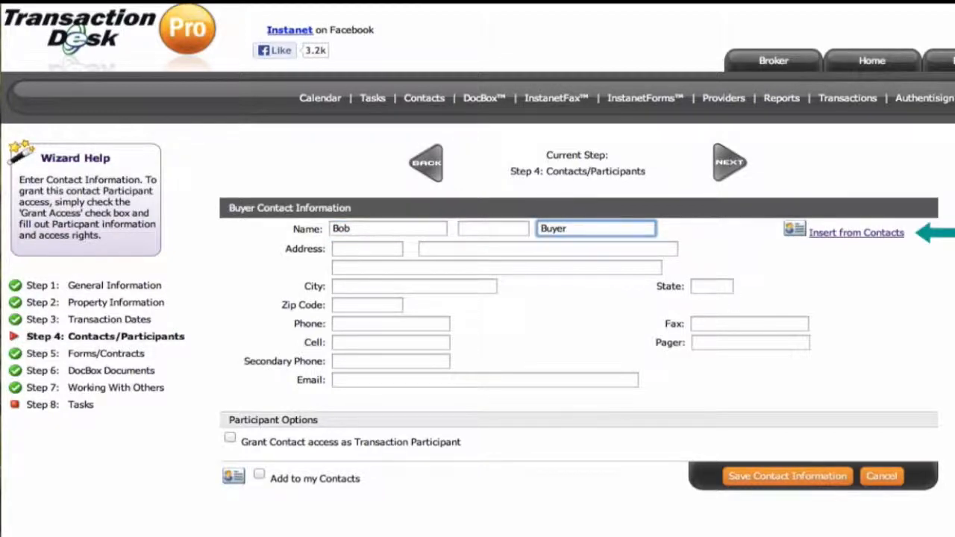
Fill in the buyer's e-mail address
{"action": "left_click", "coordinate": [345, 380]}
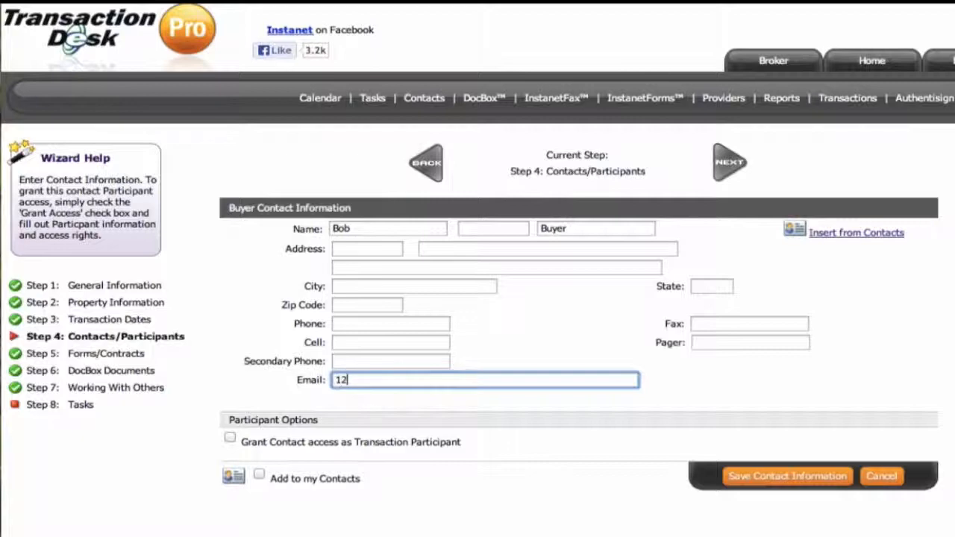
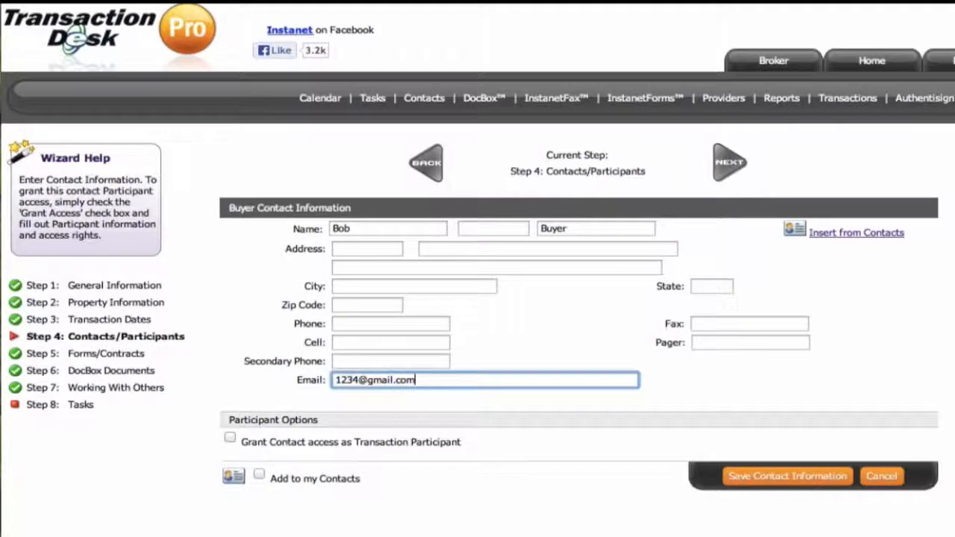
Grant the contact access as a transaction participant and set the login name to "loginname"
{"action": "left_click", "coordinate": [230, 440]}
{"action": "scroll", "coordinate": [223, 461], "scroll_direction": "down", "scroll_amount": 5}
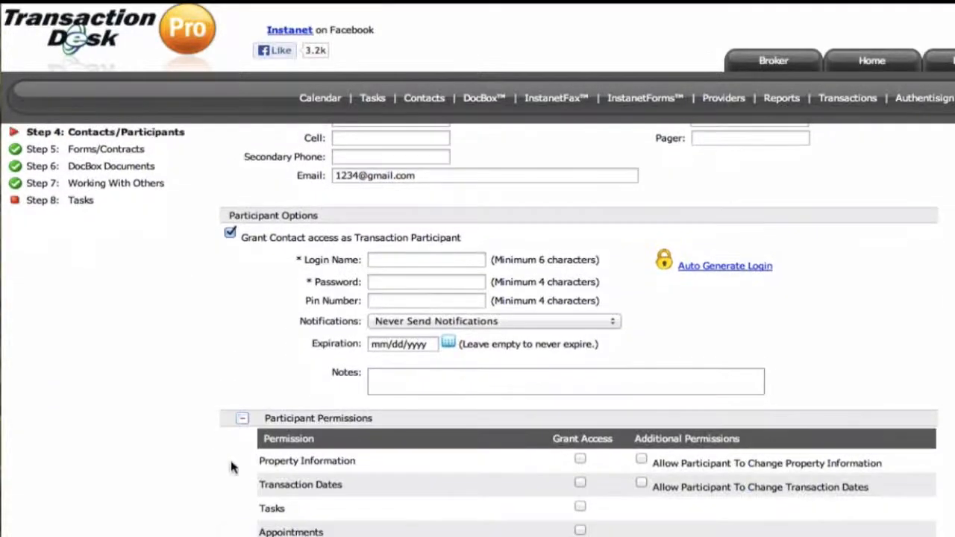
{"action": "left_click", "coordinate": [419, 257]}
{"action": "type", "text": "logi"}
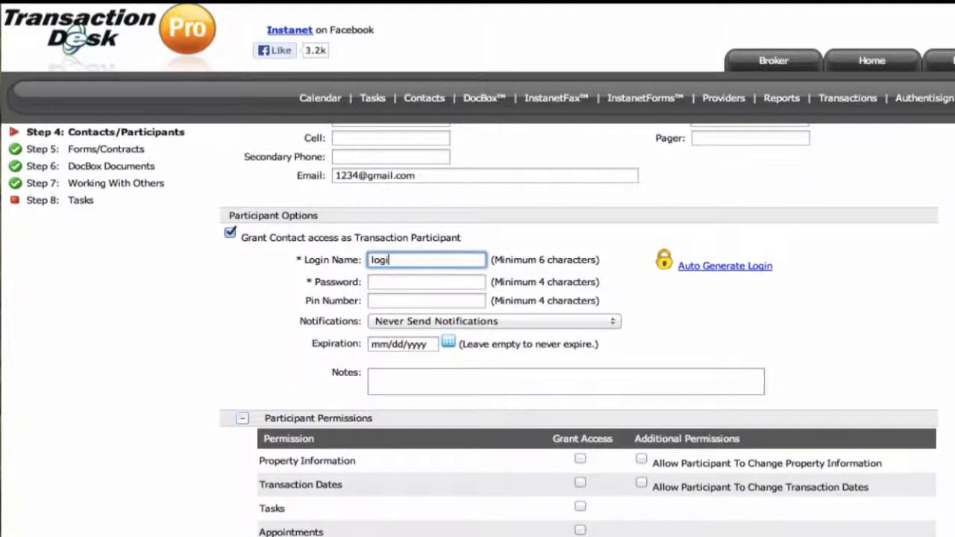
{"action": "type", "text": "nname"}
Enter the participant's account password and PIN number
{"action": "left_click", "coordinate": [409, 277]}
{"action": "type", "text": "pass"}
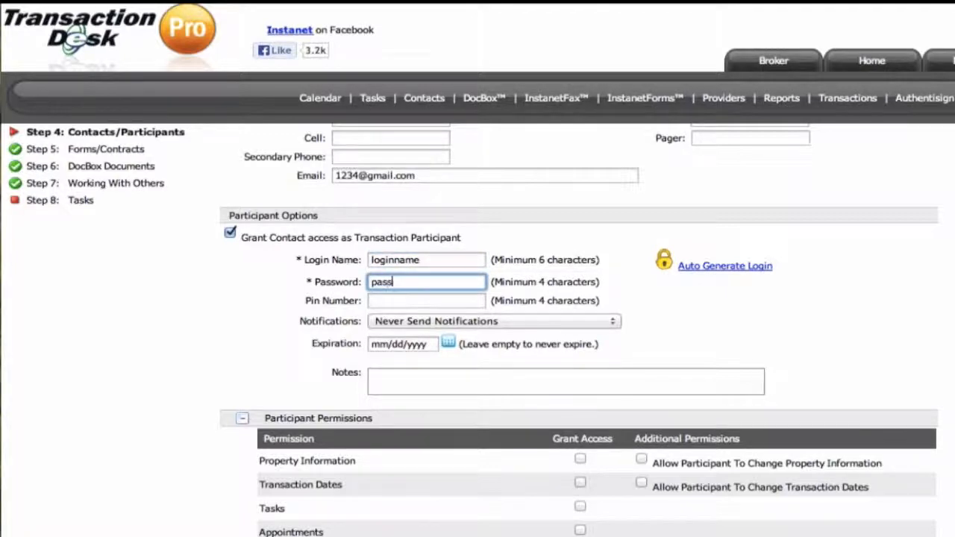
{"action": "type", "text": "word"}
{"action": "left_click", "coordinate": [394, 303]}
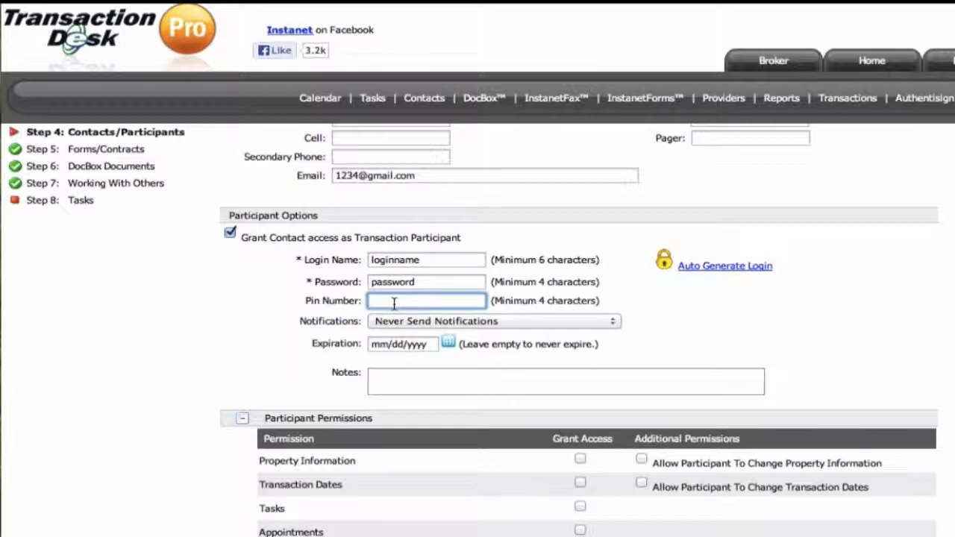
{"action": "type", "text": "1234"}
Check the available notification options and set the participant access to expire on 10/30/2013
{"action": "left_click", "coordinate": [406, 322]}
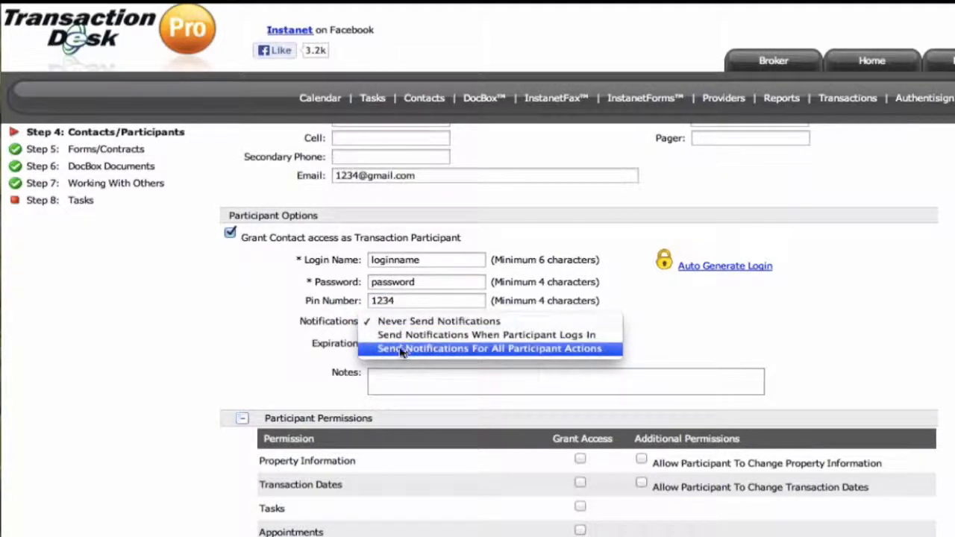
{"action": "left_click", "coordinate": [288, 355]}
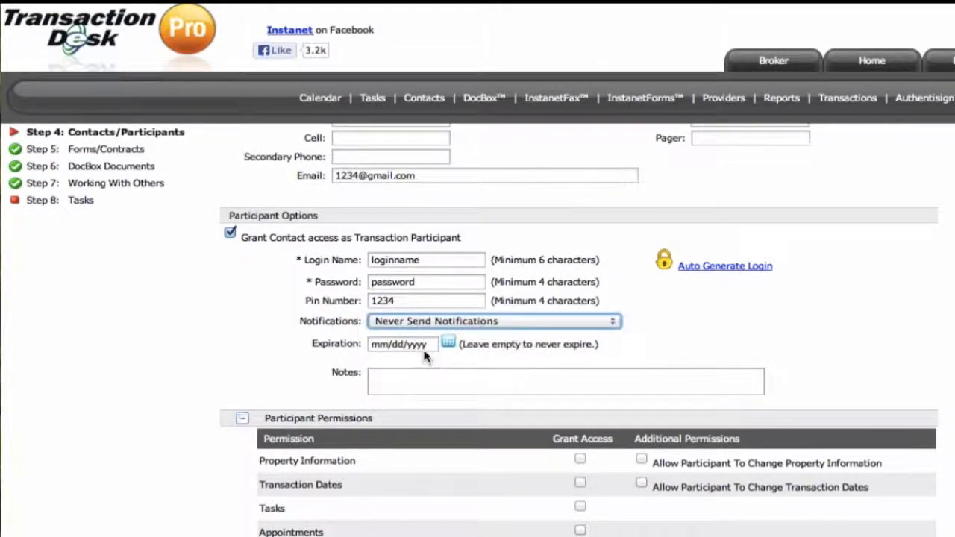
{"action": "left_click", "coordinate": [424, 344]}
{"action": "left_click", "coordinate": [447, 345]}
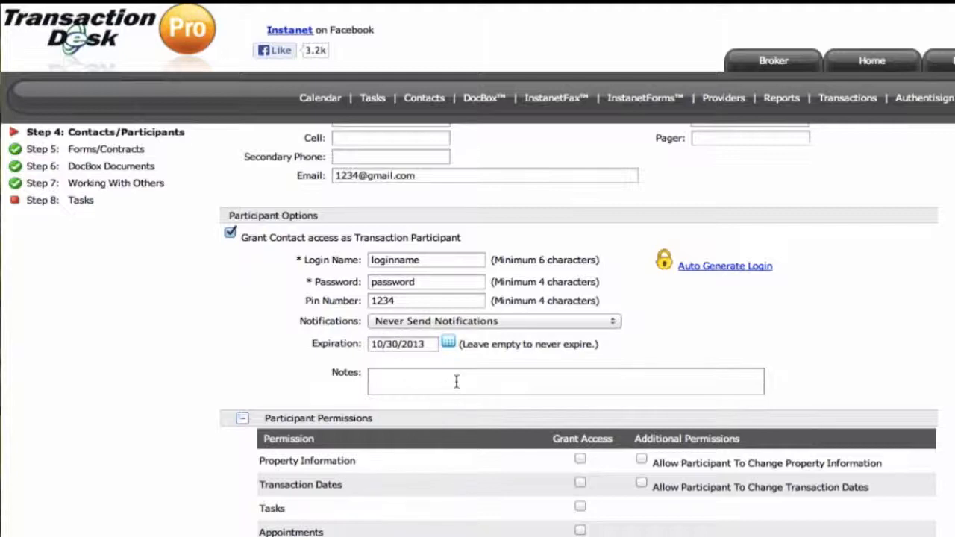
{"action": "left_click", "coordinate": [456, 382]}
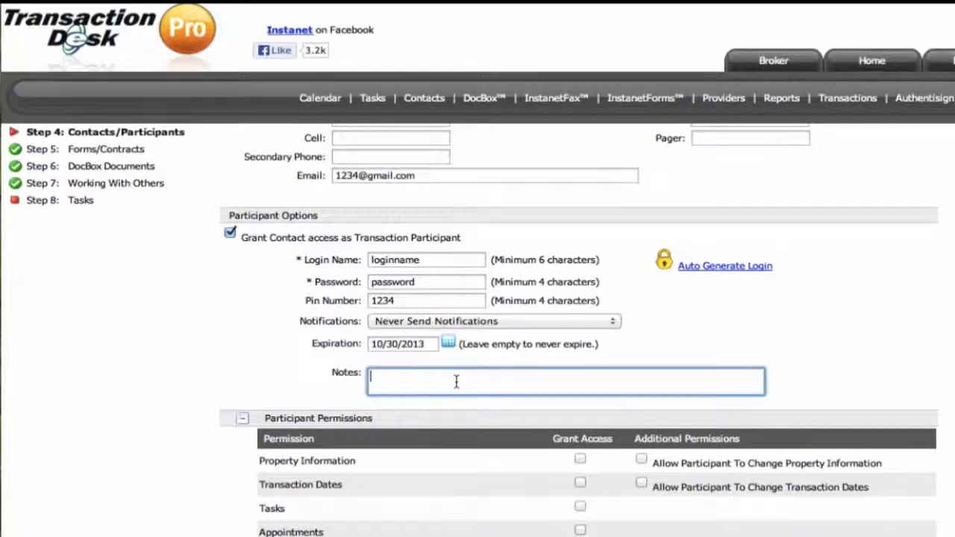
Grant the participant access to Property Information and Documents
{"action": "scroll", "coordinate": [456, 382], "scroll_direction": "down", "scroll_amount": 5}
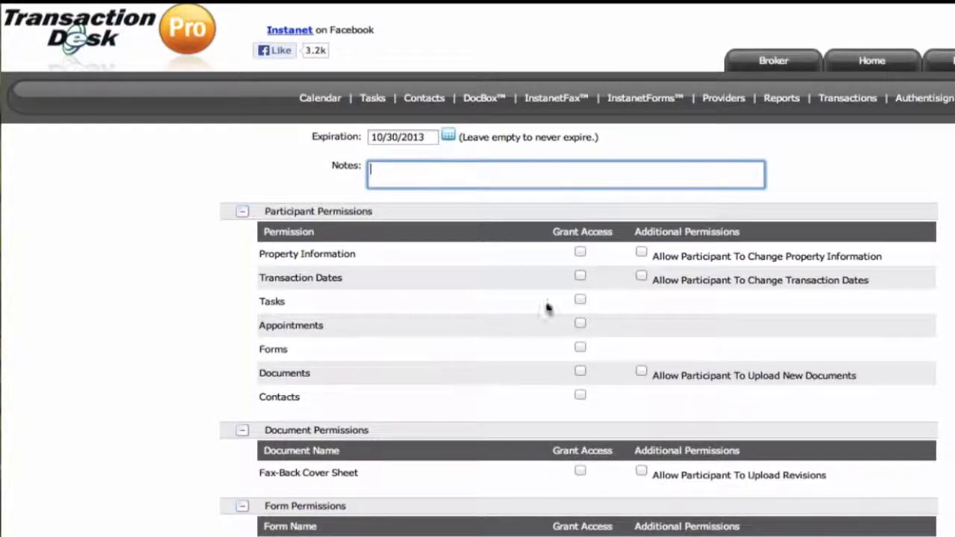
{"action": "left_click", "coordinate": [579, 253]}
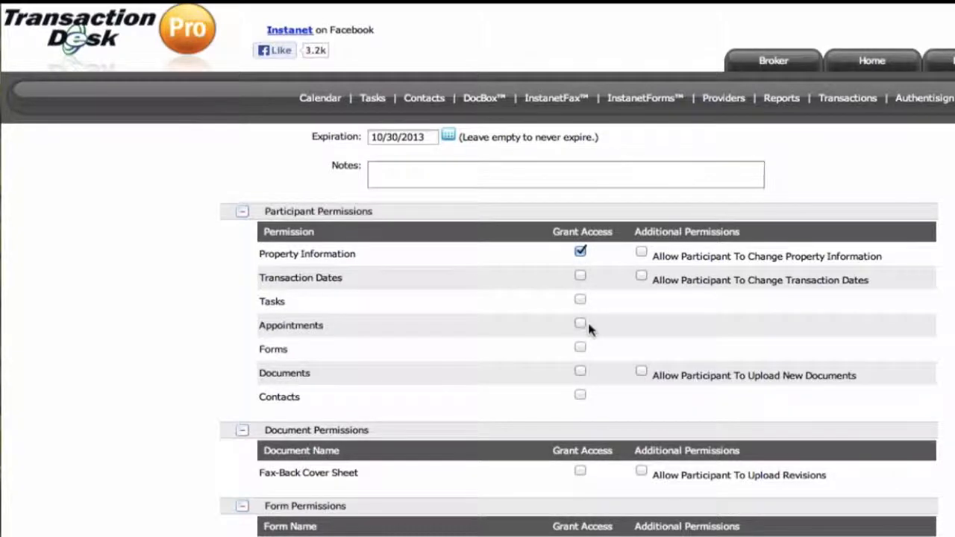
{"action": "left_click", "coordinate": [580, 369]}
Grant access to the Fax-Back Cover Sheet and to forms 3275 and 3106, and save the contact information
{"action": "scroll", "coordinate": [579, 369], "scroll_direction": "down", "scroll_amount": 3}
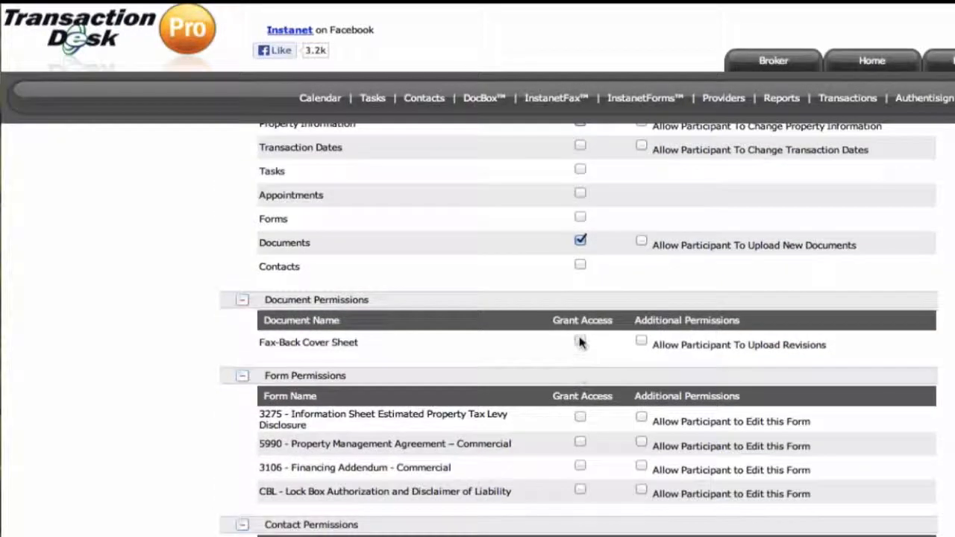
{"action": "left_click", "coordinate": [580, 341]}
{"action": "left_click", "coordinate": [580, 417]}
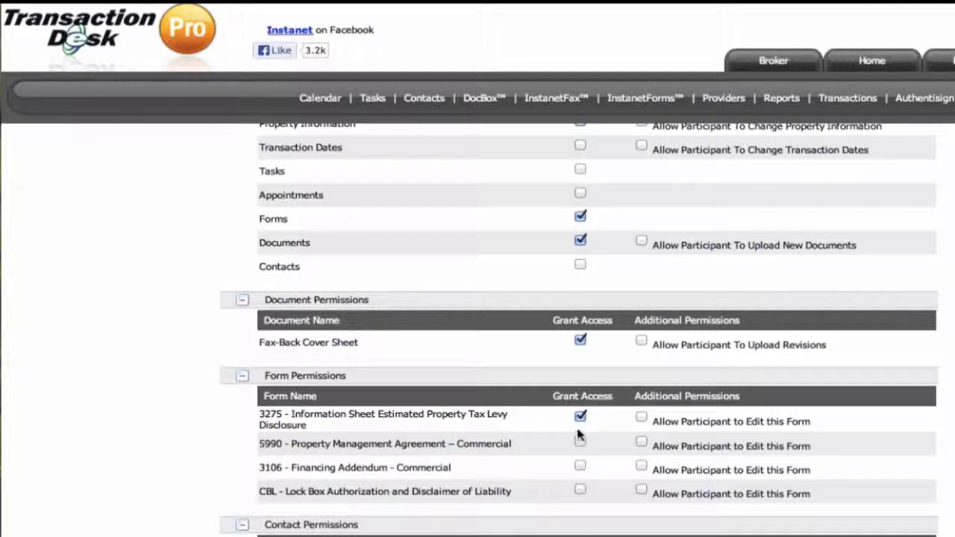
{"action": "left_click", "coordinate": [579, 465]}
{"action": "scroll", "coordinate": [580, 475], "scroll_direction": "down", "scroll_amount": 3}
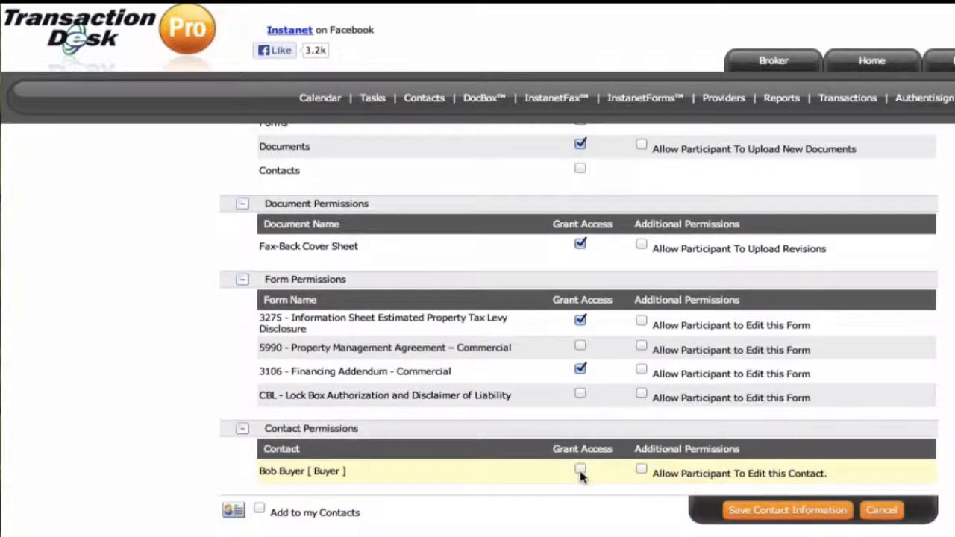
{"action": "left_click", "coordinate": [776, 511]}
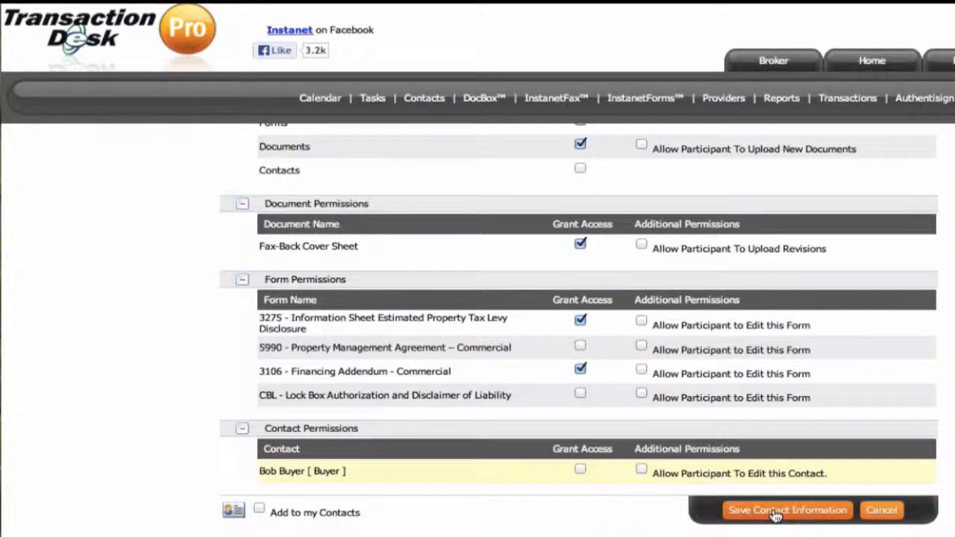
Show the actions available for transaction contacts
{"action": "left_click", "coordinate": [490, 219]}
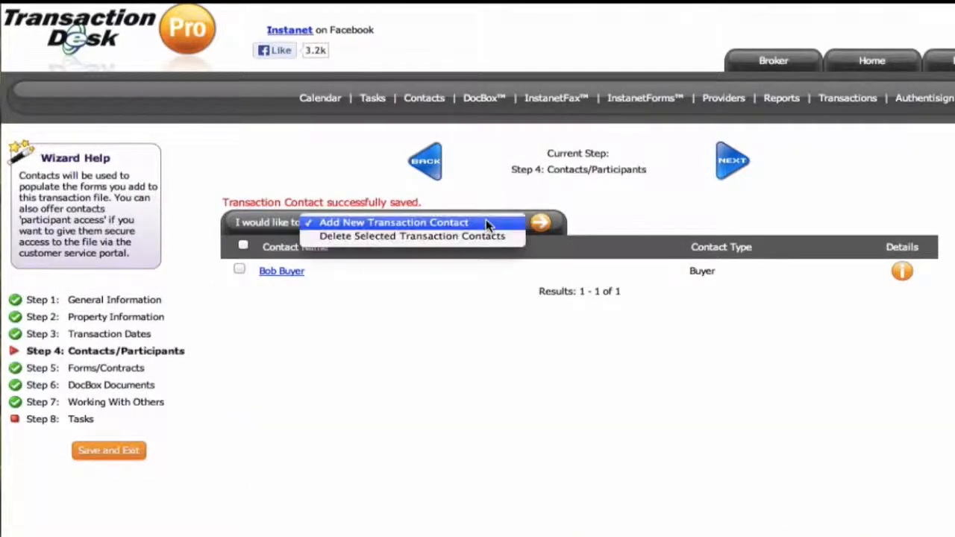